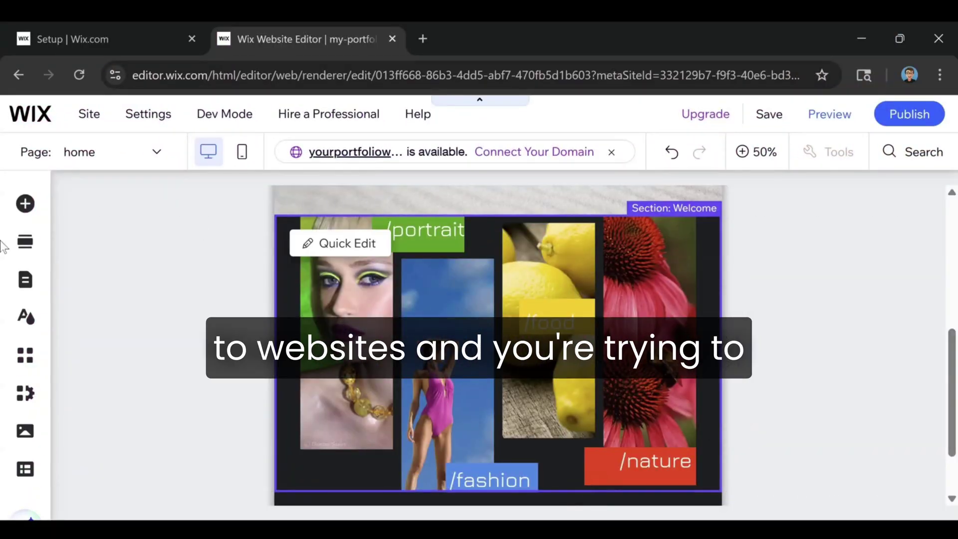
- Add the orange wire chair picture from Free Wix Images to the home page's Welcome section, over the photo gallery
{"action": "left_click", "coordinate": [25, 432]}
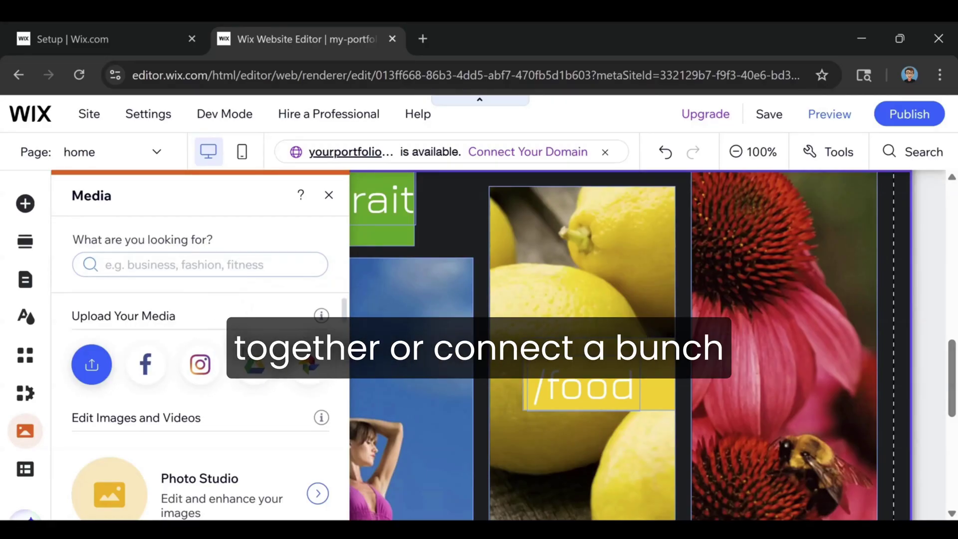
{"action": "scroll", "coordinate": [222, 339], "scroll_direction": "down", "scroll_amount": 5}
{"action": "scroll", "coordinate": [220, 342], "scroll_direction": "down", "scroll_amount": 4}
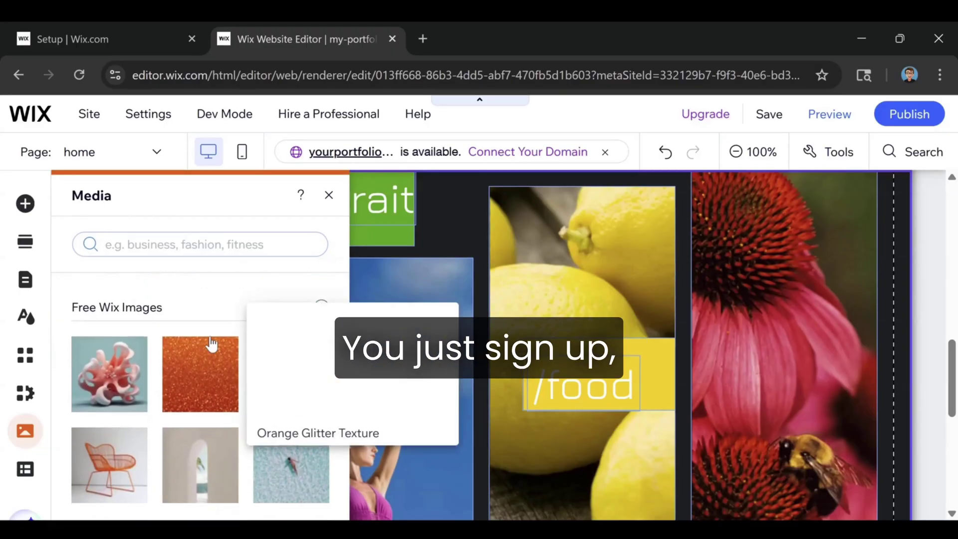
{"action": "scroll", "coordinate": [208, 416], "scroll_direction": "up", "scroll_amount": 2}
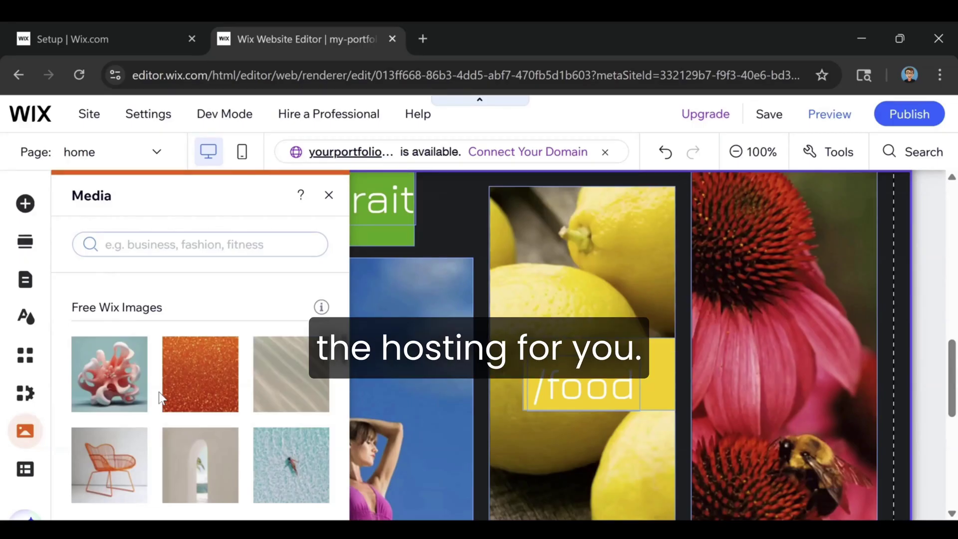
{"action": "left_click_drag", "start_coordinate": [110, 477], "coordinate": [421, 427]}
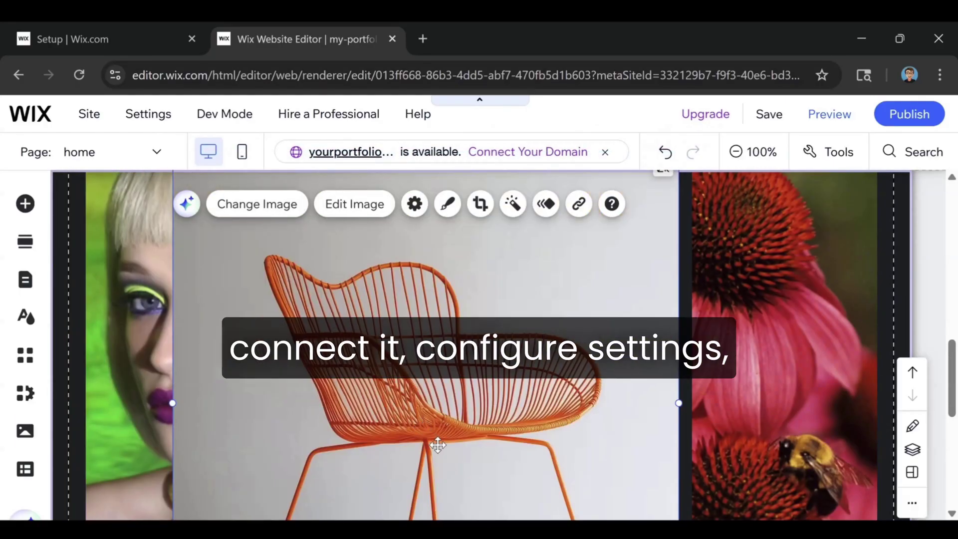
- Narrow the chair image and position it over the fashion photo, matching that photo's top edge and width
{"action": "left_click", "coordinate": [737, 152]}
{"action": "scroll", "coordinate": [585, 352], "scroll_direction": "down", "scroll_amount": 3}
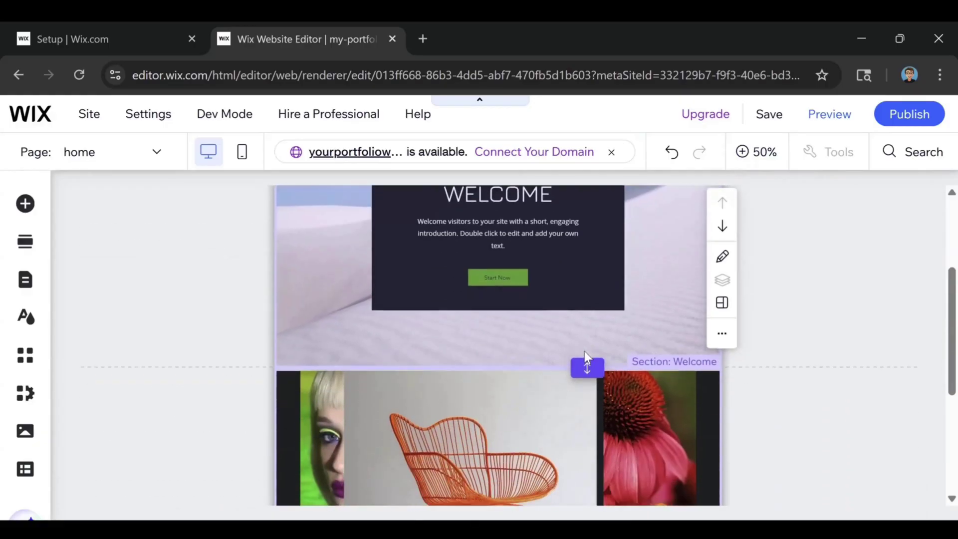
{"action": "scroll", "coordinate": [585, 351], "scroll_direction": "down", "scroll_amount": 3}
{"action": "left_click", "coordinate": [577, 328]}
{"action": "left_click_drag", "start_coordinate": [589, 292], "coordinate": [594, 292]}
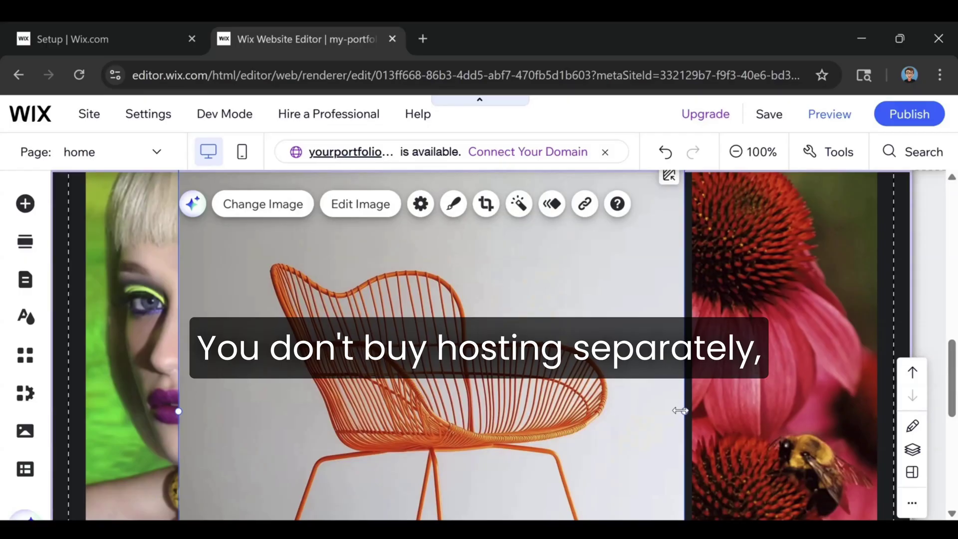
{"action": "left_click_drag", "start_coordinate": [680, 410], "coordinate": [436, 405]}
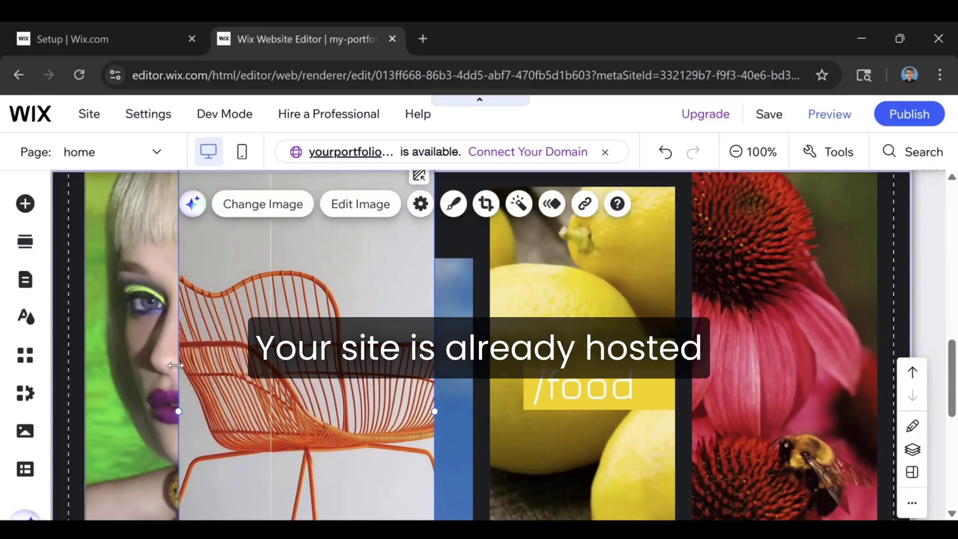
{"action": "left_click_drag", "start_coordinate": [256, 366], "coordinate": [352, 374]}
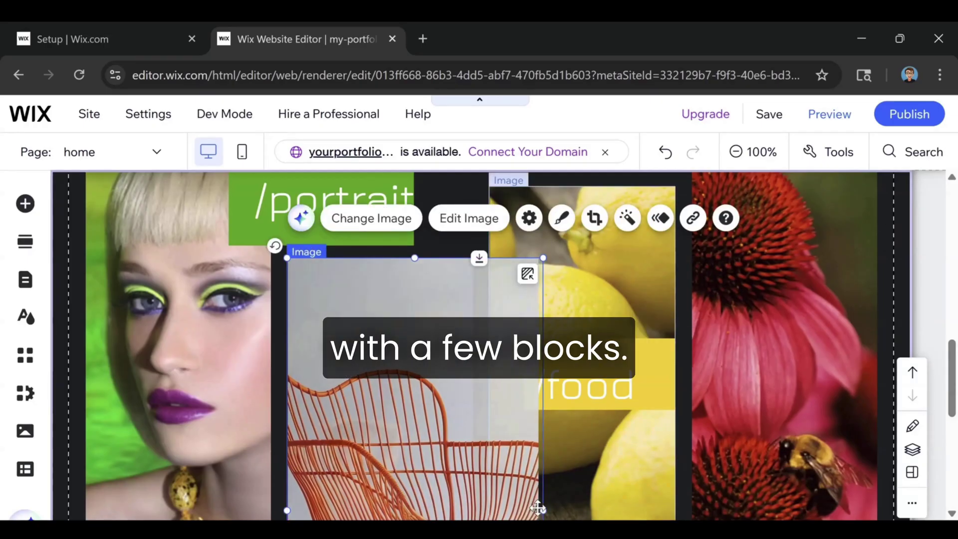
{"action": "left_click_drag", "start_coordinate": [541, 515], "coordinate": [475, 504]}
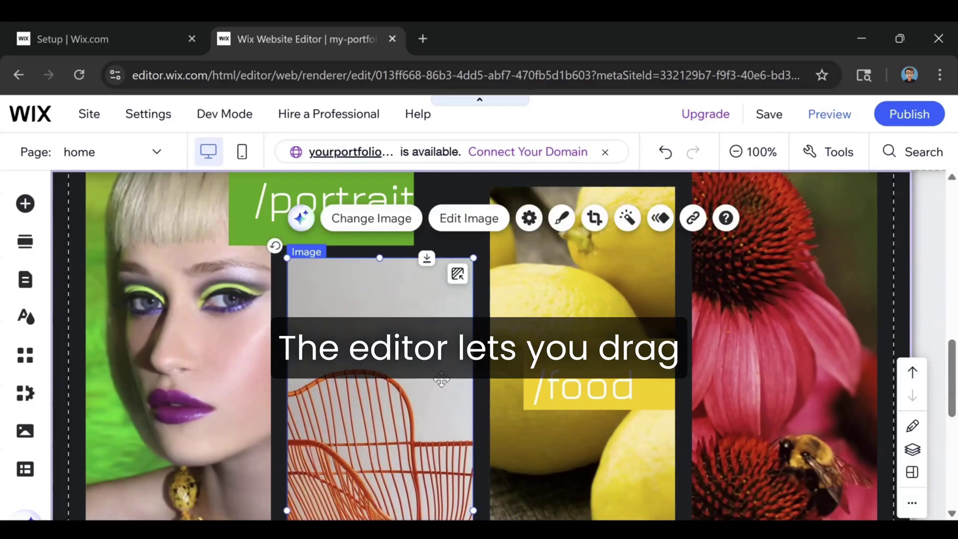
- Shorten the chair image so its lower edge ends at the bottom of the Welcome section
{"action": "scroll", "coordinate": [399, 383], "scroll_direction": "down", "scroll_amount": 3}
{"action": "scroll", "coordinate": [399, 383], "scroll_direction": "down", "scroll_amount": 2}
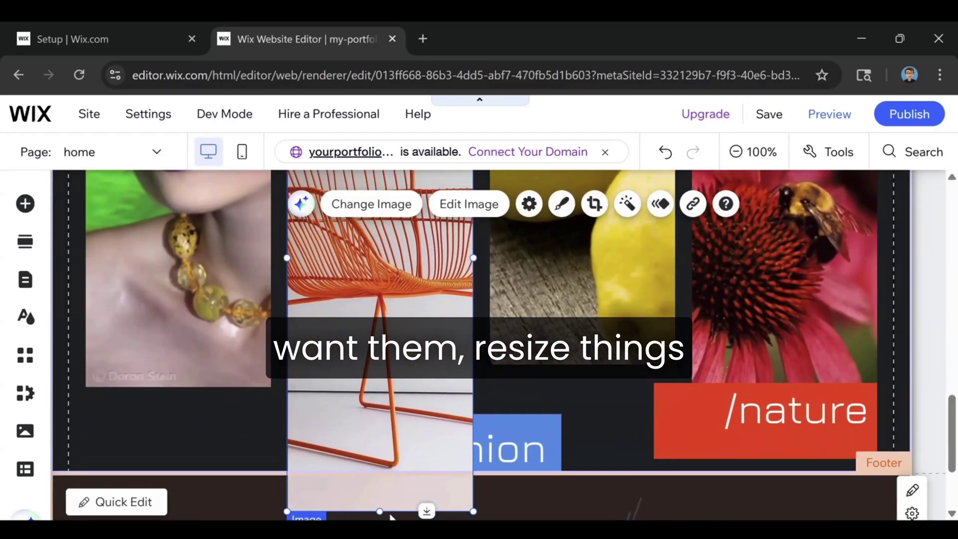
{"action": "left_click_drag", "start_coordinate": [381, 510], "coordinate": [389, 469]}
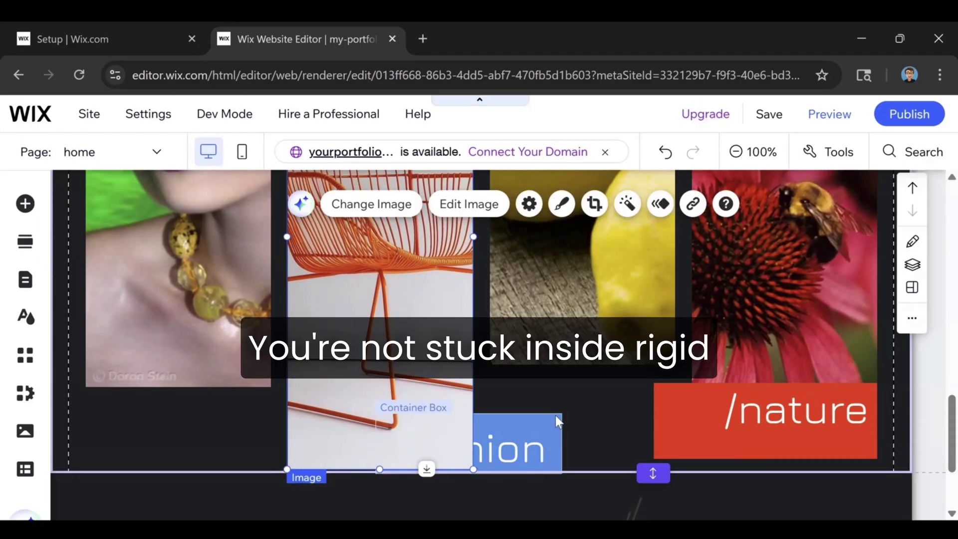
- Reorder the Welcome section's layers so the blue /fashion container box sits in front of the chair image
{"action": "scroll", "coordinate": [548, 427], "scroll_direction": "down", "scroll_amount": 2}
{"action": "left_click", "coordinate": [541, 305]}
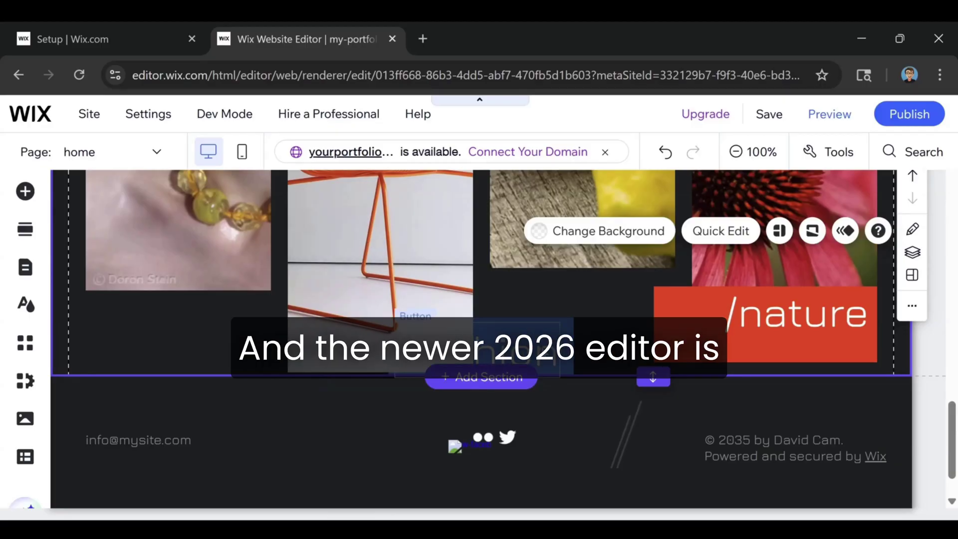
{"action": "left_click", "coordinate": [565, 323]}
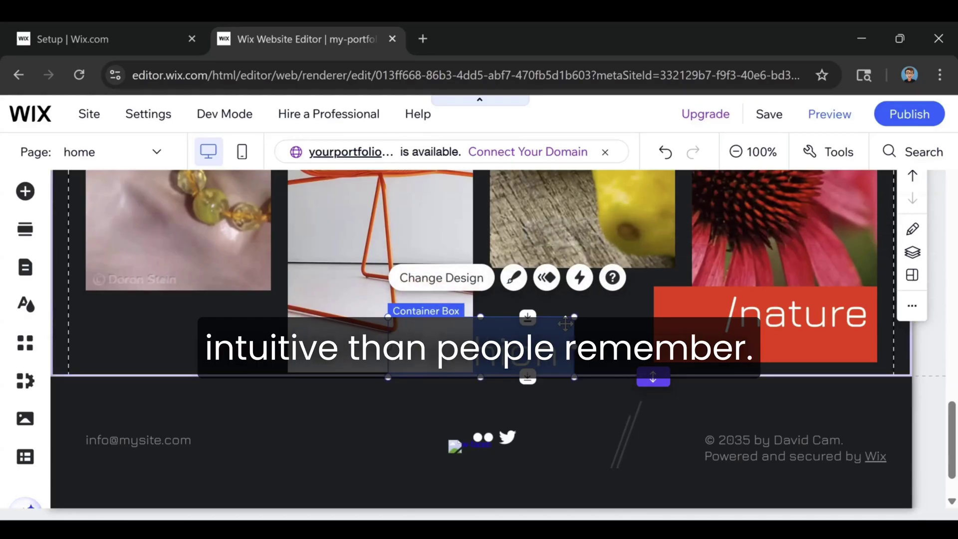
{"action": "left_click", "coordinate": [938, 232]}
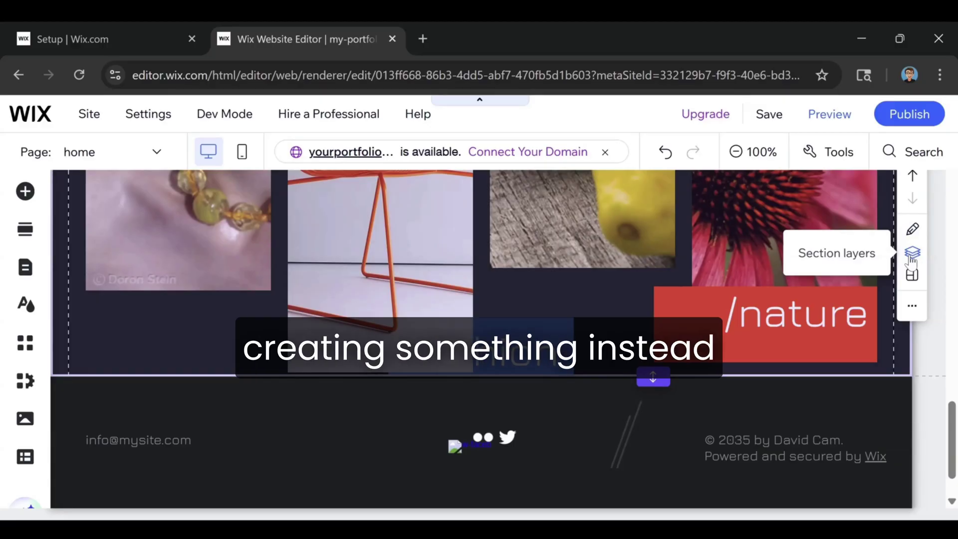
{"action": "left_click", "coordinate": [912, 257]}
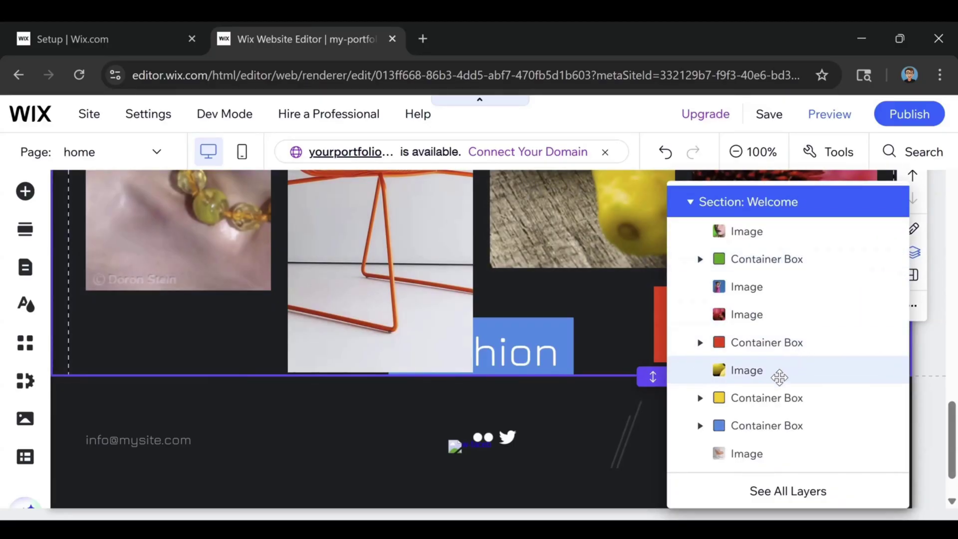
{"action": "left_click_drag", "start_coordinate": [757, 429], "coordinate": [754, 448]}
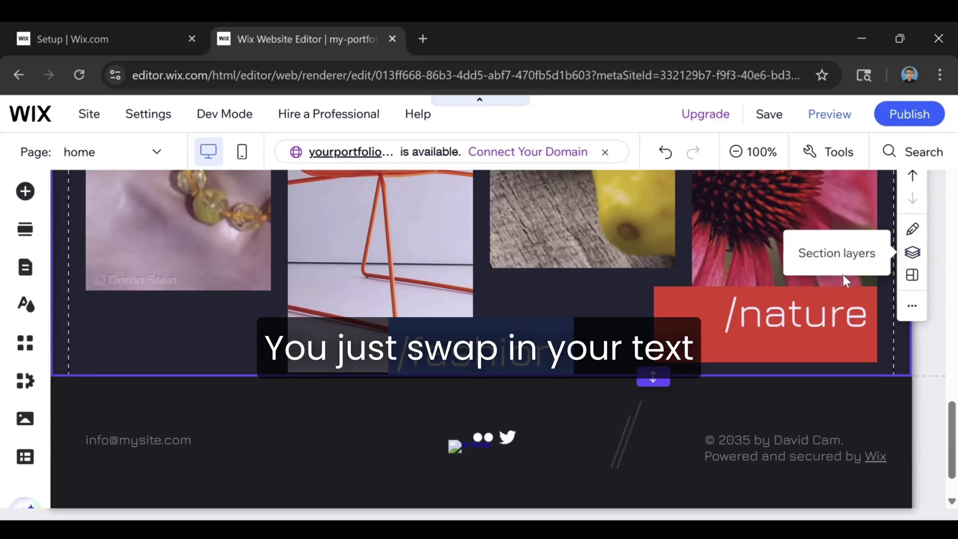
- Look through the site's page list and open the fashion page for editing
{"action": "scroll", "coordinate": [649, 310], "scroll_direction": "up", "scroll_amount": 5}
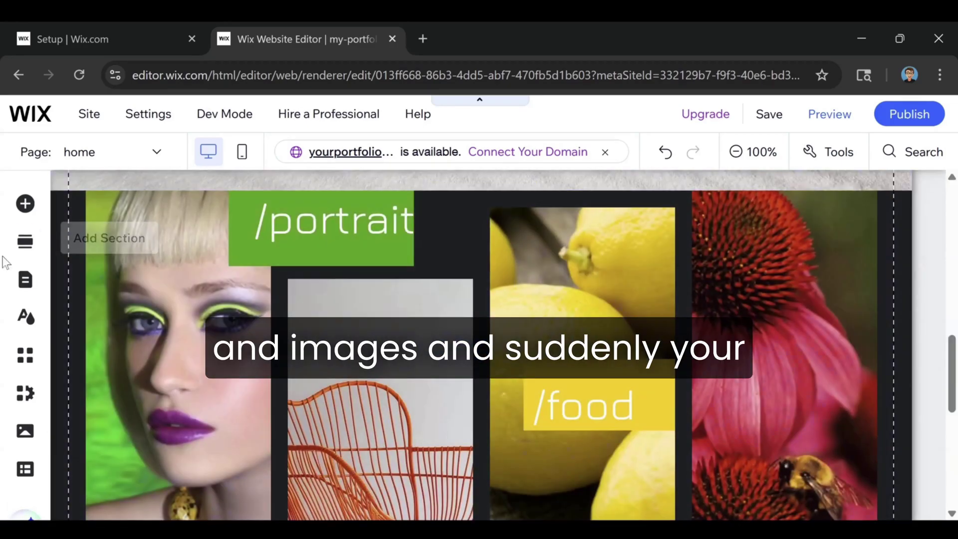
{"action": "left_click", "coordinate": [25, 282]}
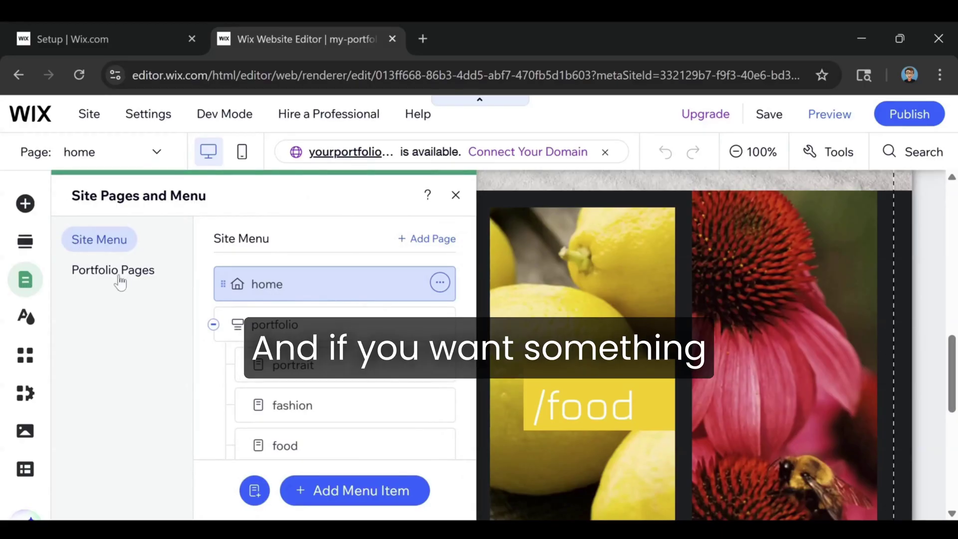
{"action": "scroll", "coordinate": [303, 327], "scroll_direction": "down", "scroll_amount": 5}
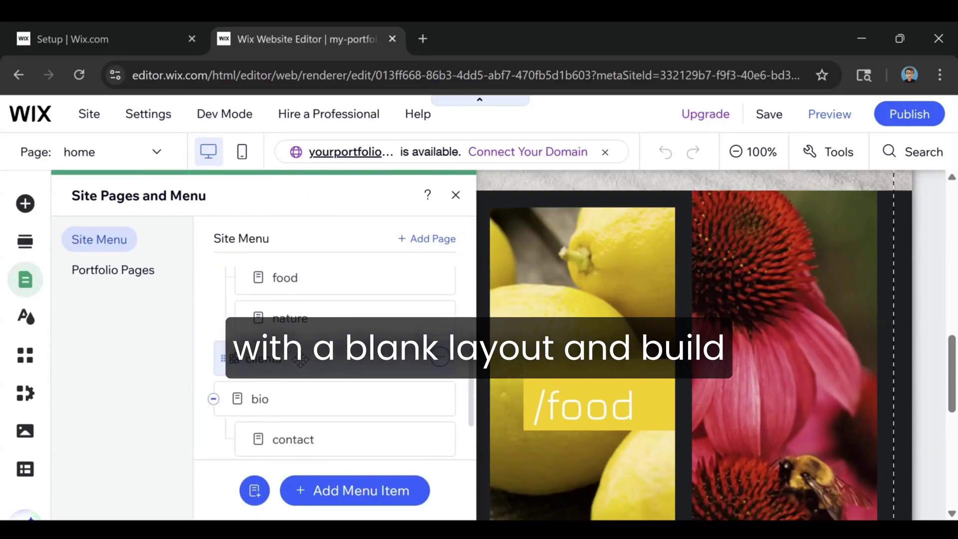
{"action": "scroll", "coordinate": [298, 399], "scroll_direction": "up", "scroll_amount": 5}
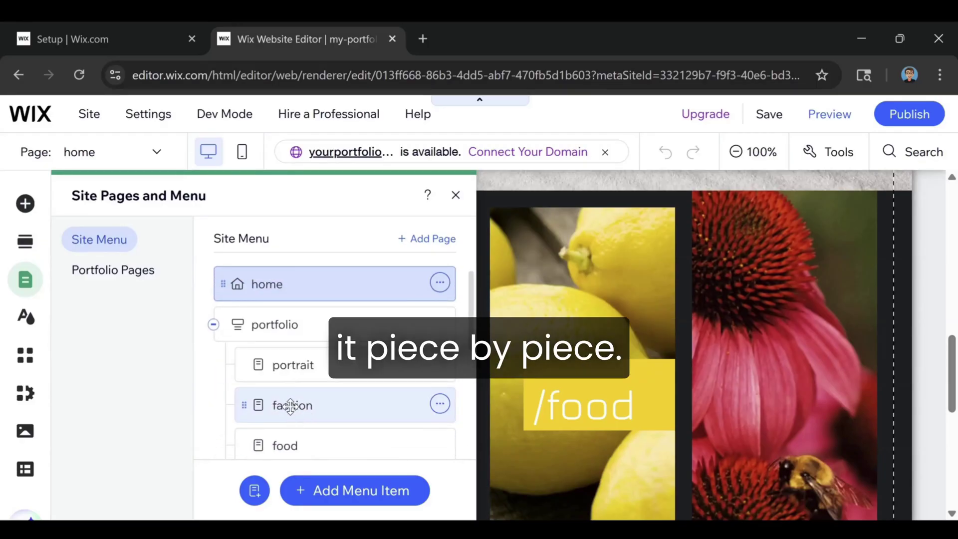
{"action": "mouse_move", "coordinate": [291, 406]}
{"action": "left_mouse_down"}
{"action": "mouse_move", "coordinate": [280, 353]}
{"action": "mouse_move", "coordinate": [280, 398]}
{"action": "mouse_move", "coordinate": [279, 363]}
{"action": "mouse_move", "coordinate": [308, 406]}
{"action": "mouse_move", "coordinate": [277, 364]}
{"action": "mouse_move", "coordinate": [299, 405]}
{"action": "left_mouse_up"}
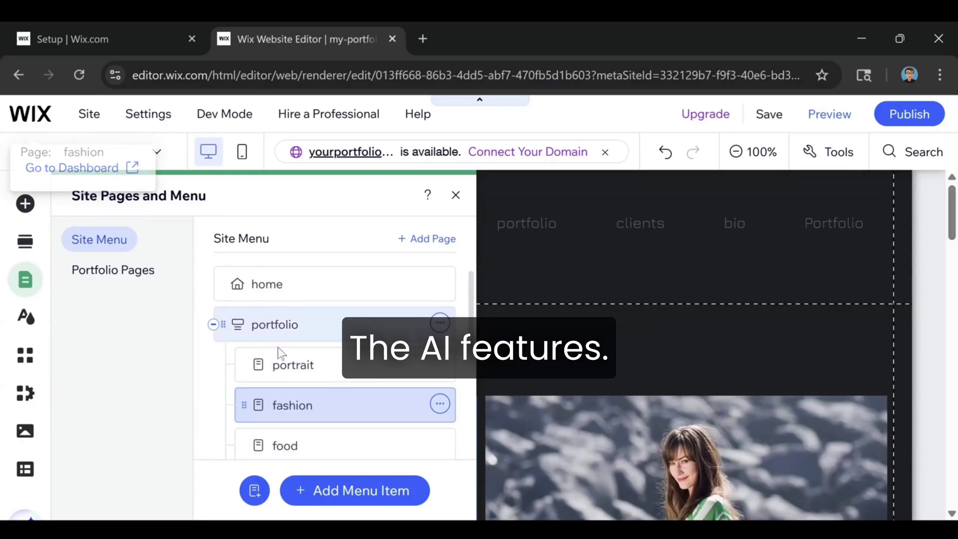
- Browse the About templates for a new page and the available menu item types without adding anything
{"action": "left_click", "coordinate": [431, 242]}
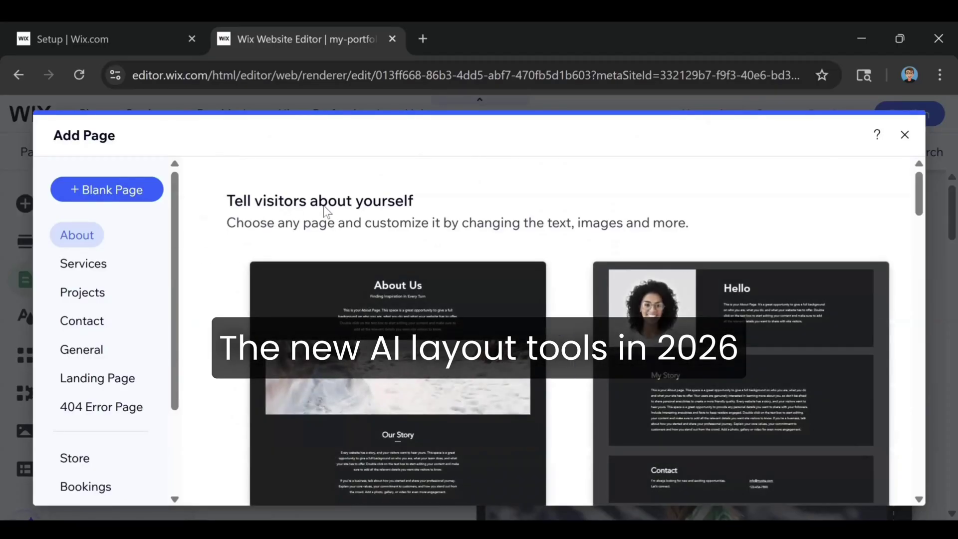
{"action": "scroll", "coordinate": [518, 277], "scroll_direction": "down", "scroll_amount": 10}
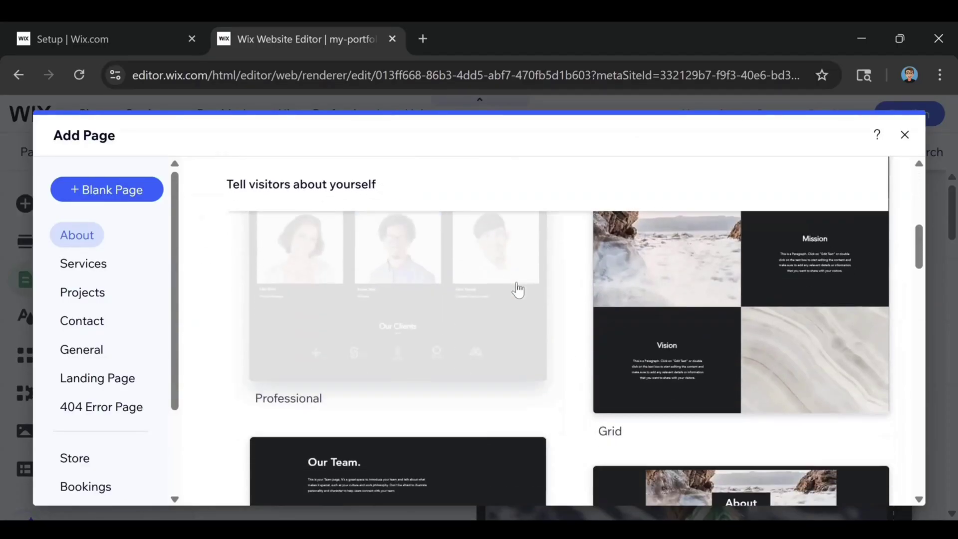
{"action": "scroll", "coordinate": [449, 279], "scroll_direction": "up", "scroll_amount": 10}
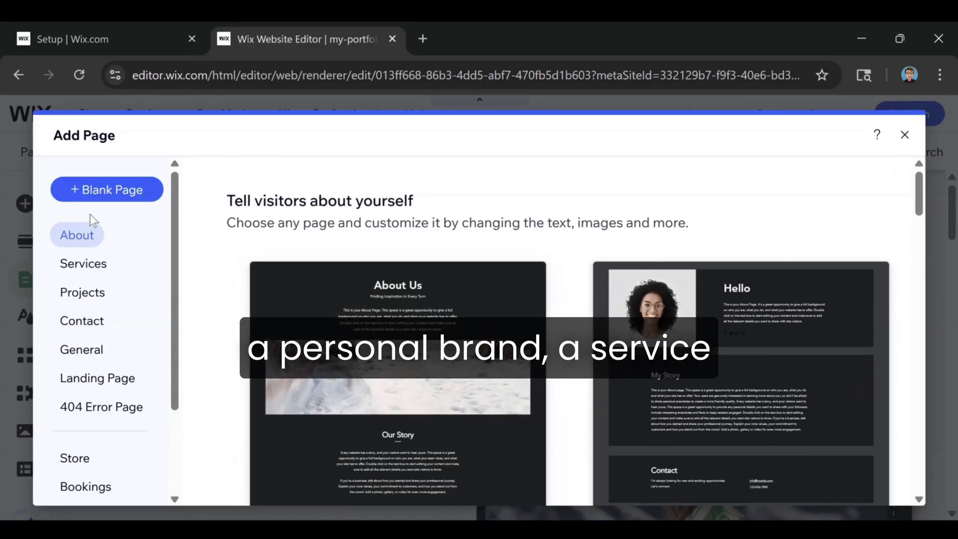
{"action": "scroll", "coordinate": [97, 277], "scroll_direction": "down", "scroll_amount": 2}
{"action": "scroll", "coordinate": [90, 284], "scroll_direction": "up", "scroll_amount": 2}
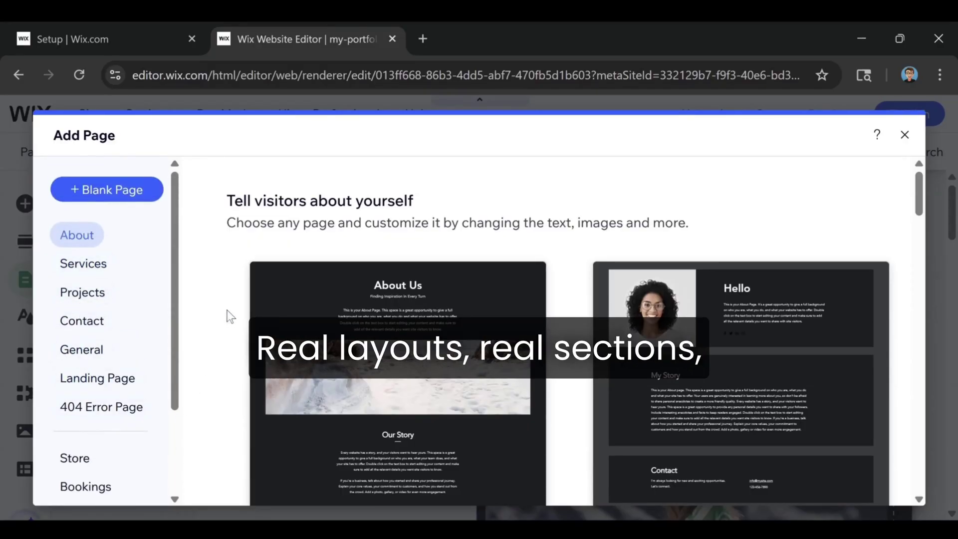
{"action": "left_click", "coordinate": [903, 136]}
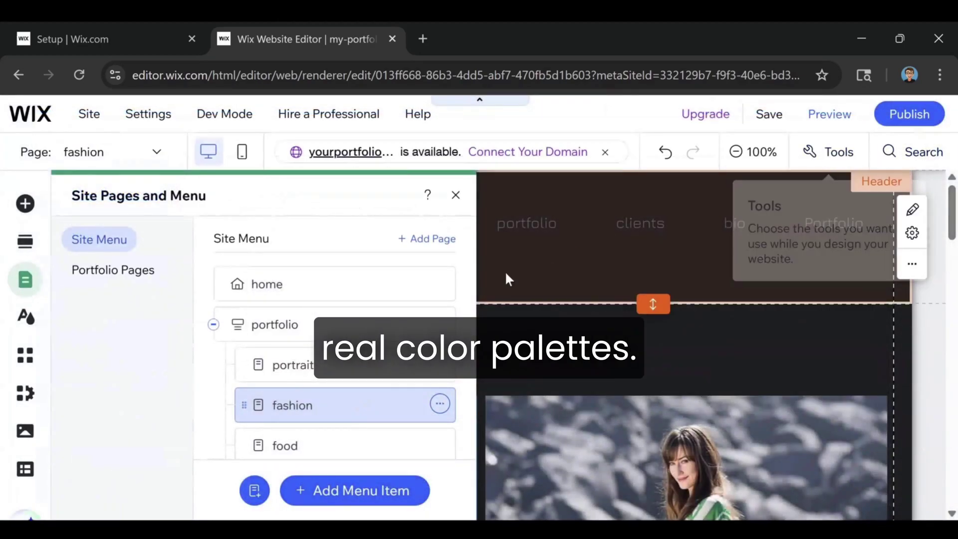
{"action": "left_click", "coordinate": [338, 497]}
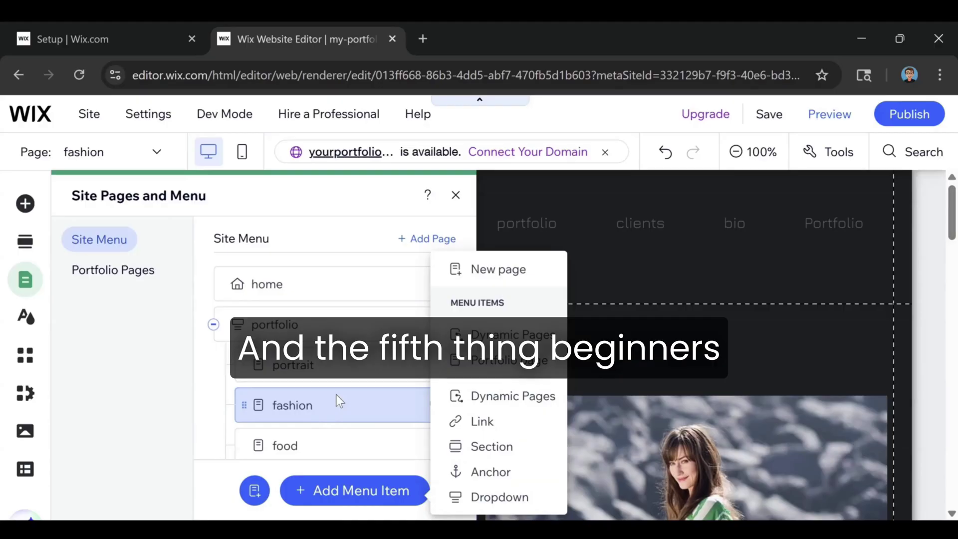
{"action": "left_click", "coordinate": [455, 194]}
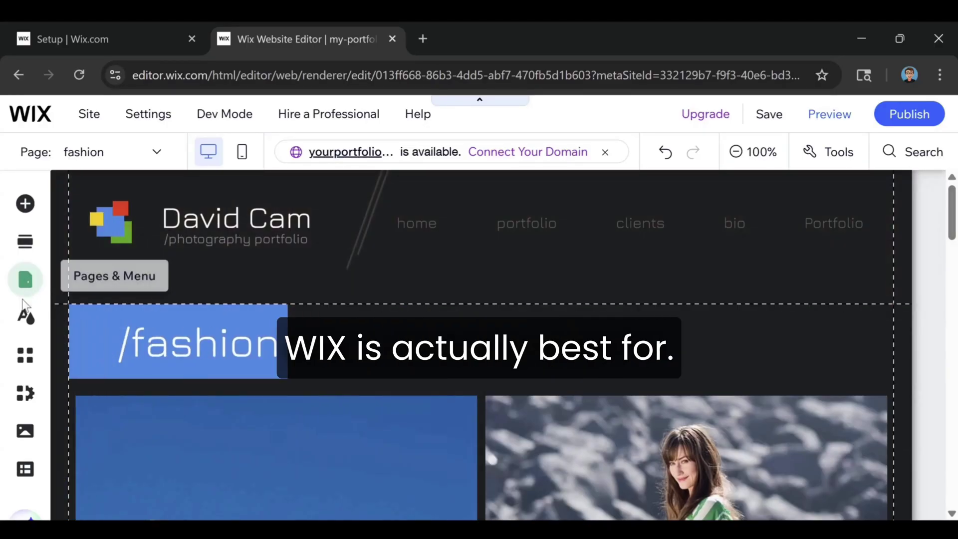
- Apply the featured Energetic theme to the site design
{"action": "left_click", "coordinate": [24, 318]}
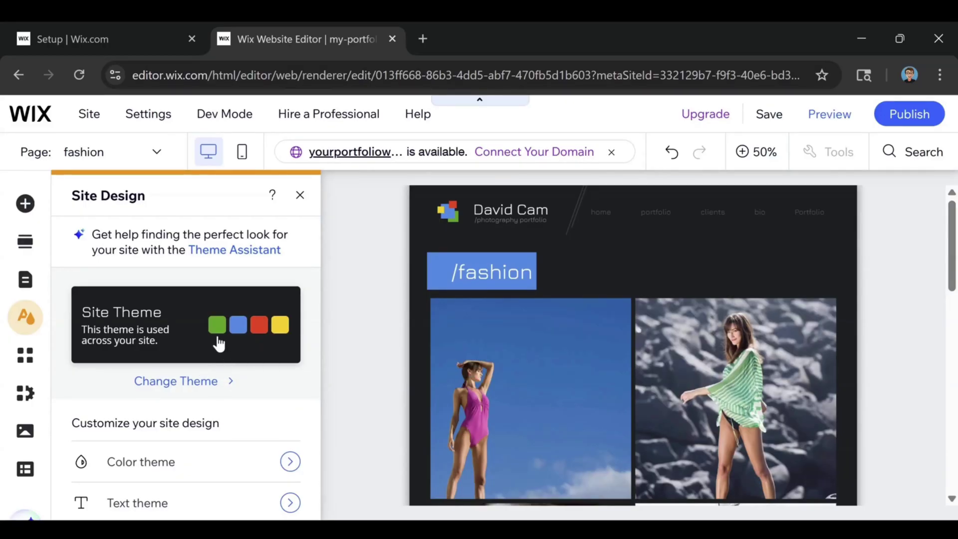
{"action": "key", "text": "ctrl+minus"}
{"action": "key", "text": "ctrl+minus"}
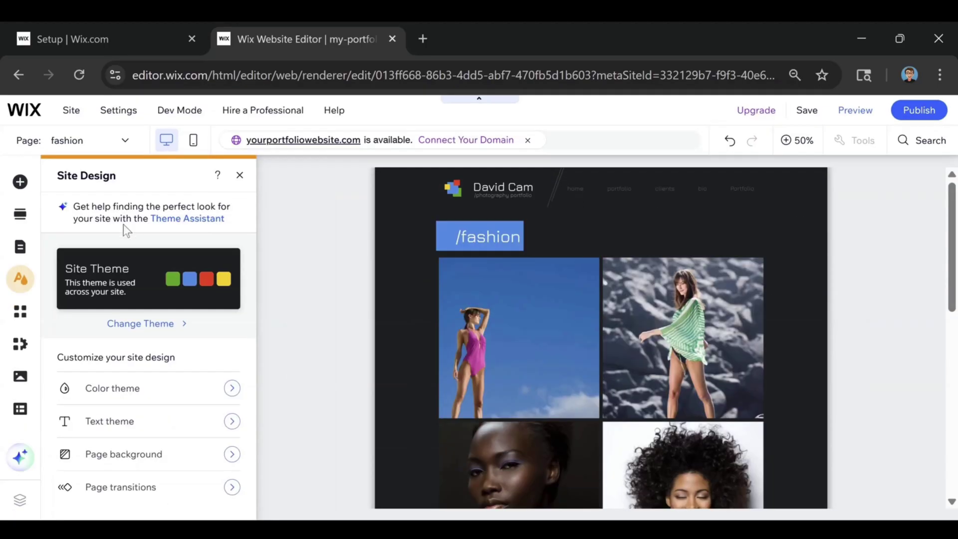
{"action": "left_click", "coordinate": [151, 334]}
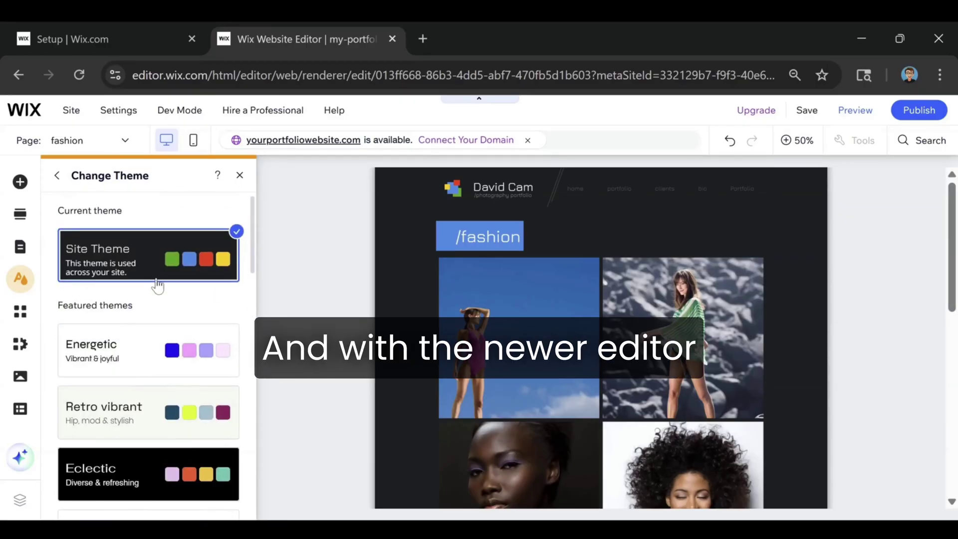
{"action": "left_click", "coordinate": [138, 350]}
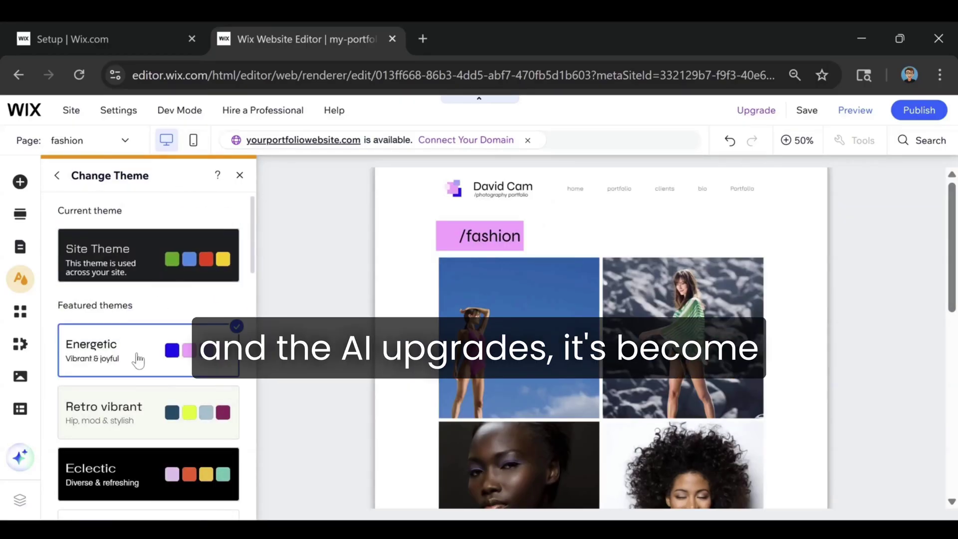
- Try the Retro vibrant, Eclectic, Dynamic, Technical and Nostalgic themes and return to Energetic
{"action": "left_click", "coordinate": [142, 422]}
{"action": "scroll", "coordinate": [138, 419], "scroll_direction": "down", "scroll_amount": 2}
{"action": "left_click", "coordinate": [134, 399]}
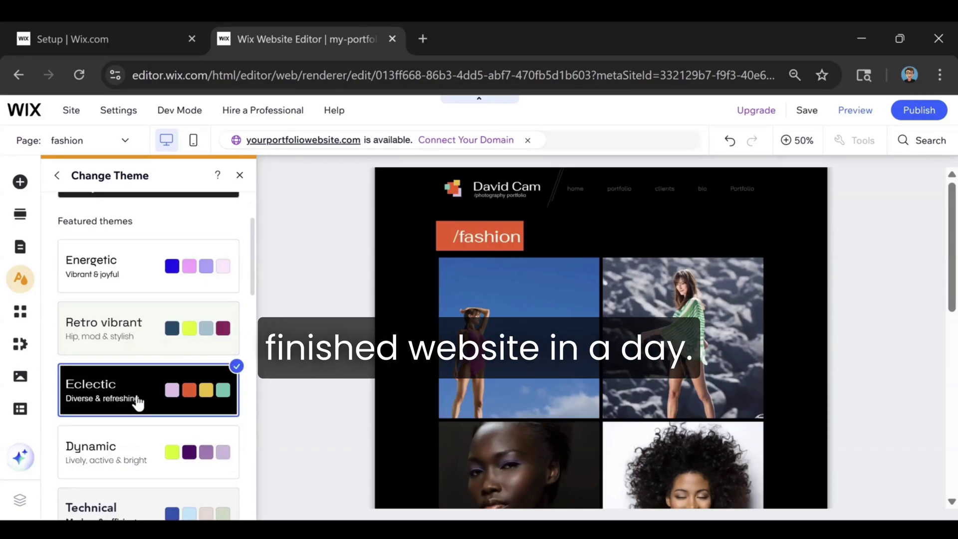
{"action": "left_click", "coordinate": [135, 446]}
{"action": "scroll", "coordinate": [131, 434], "scroll_direction": "down", "scroll_amount": 3}
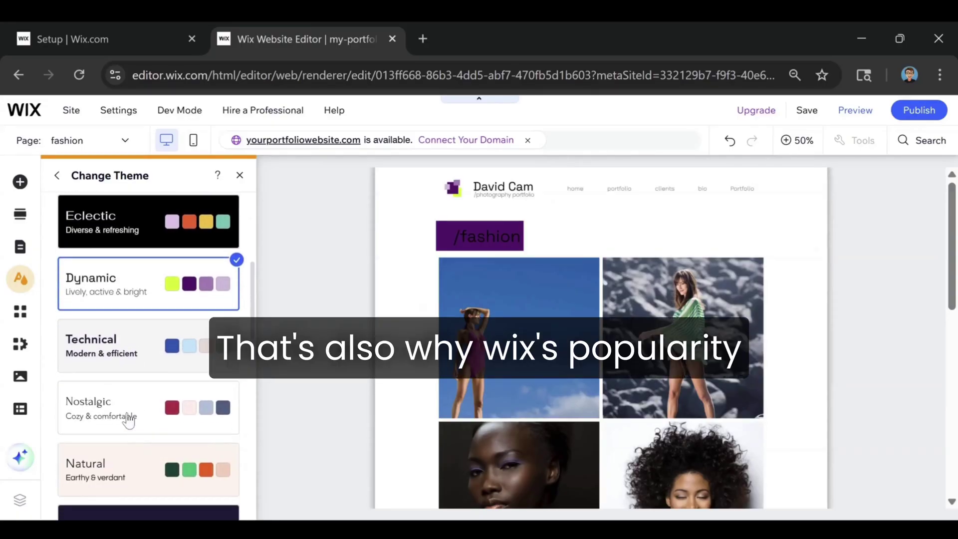
{"action": "left_click", "coordinate": [145, 339]}
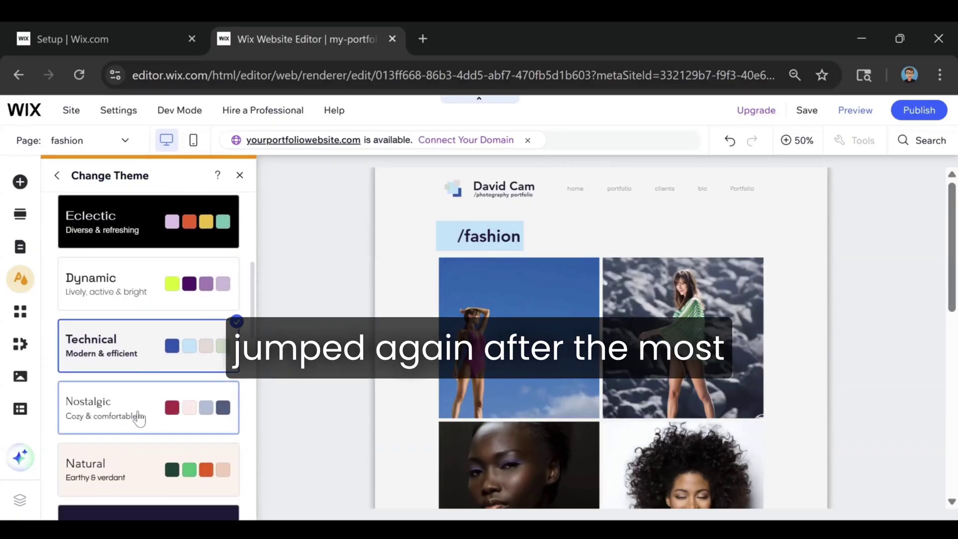
{"action": "left_click", "coordinate": [139, 418]}
{"action": "scroll", "coordinate": [139, 418], "scroll_direction": "down", "scroll_amount": 2}
{"action": "scroll", "coordinate": [133, 380], "scroll_direction": "up", "scroll_amount": 6}
{"action": "left_click", "coordinate": [128, 353]}
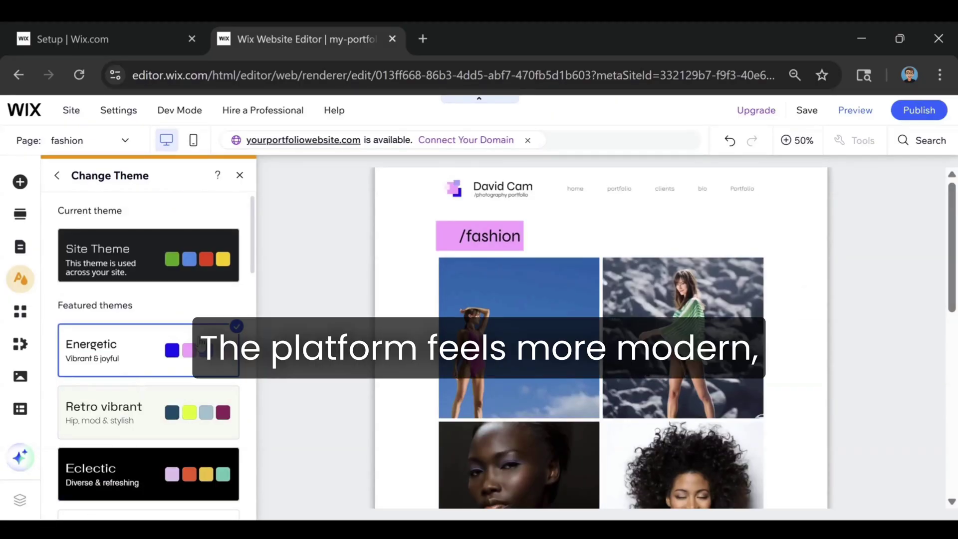
- Browse the App Market's home page, from the recommended apps through Apps on Sale to Trending Now
{"action": "left_click", "coordinate": [19, 312]}
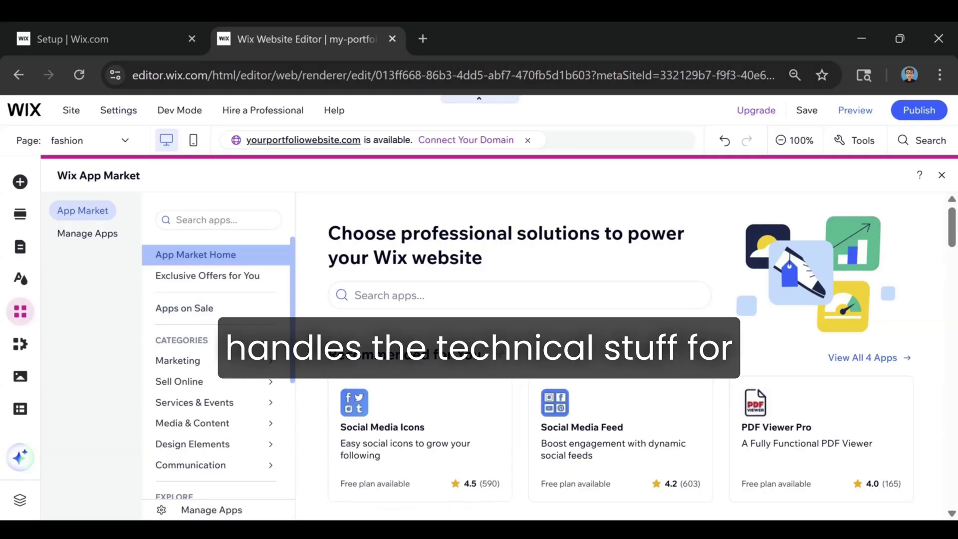
{"action": "scroll", "coordinate": [552, 288], "scroll_direction": "down", "scroll_amount": 3}
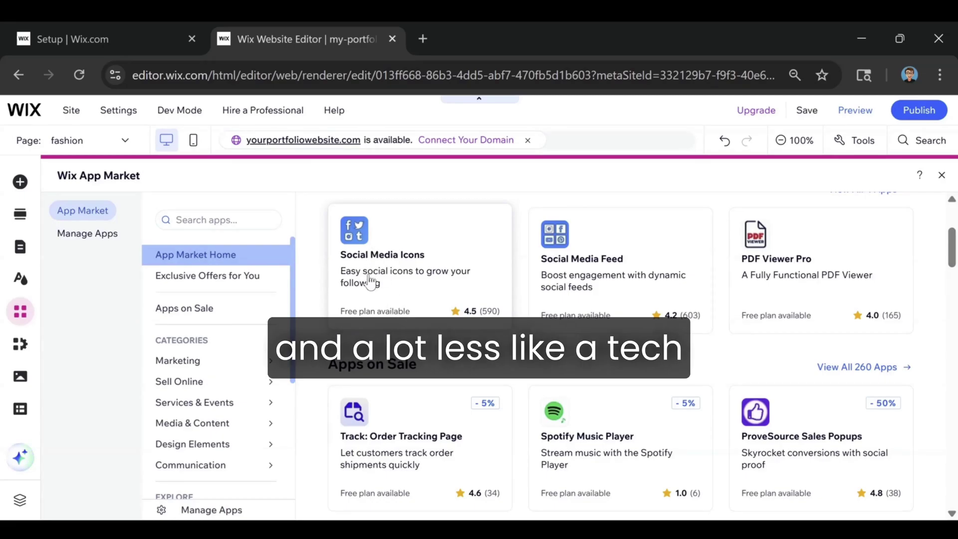
{"action": "scroll", "coordinate": [649, 292], "scroll_direction": "down", "scroll_amount": 3}
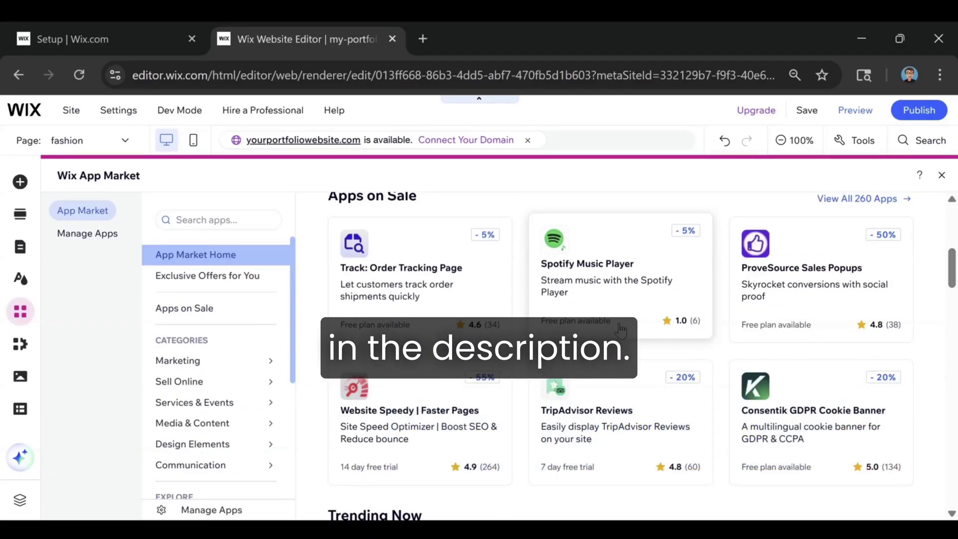
{"action": "scroll", "coordinate": [618, 346], "scroll_direction": "down", "scroll_amount": 5}
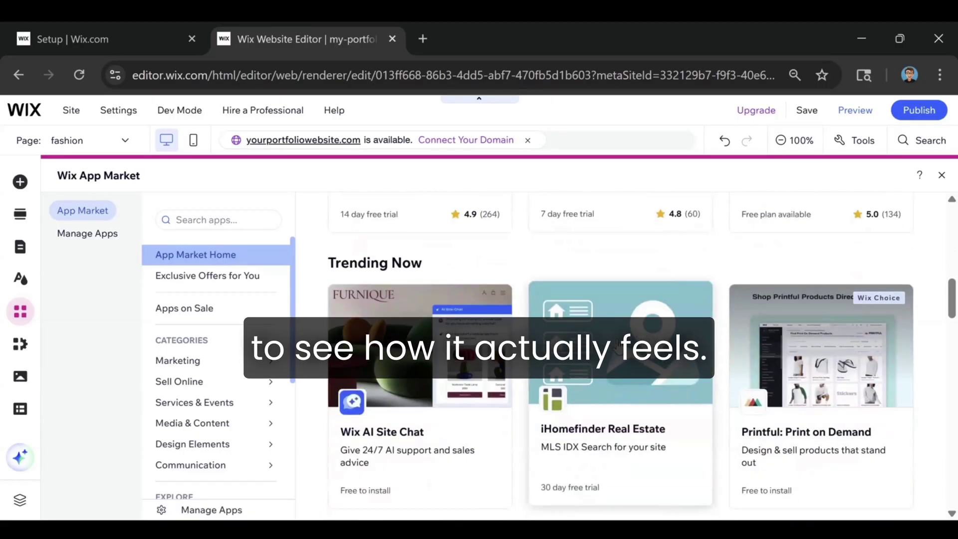